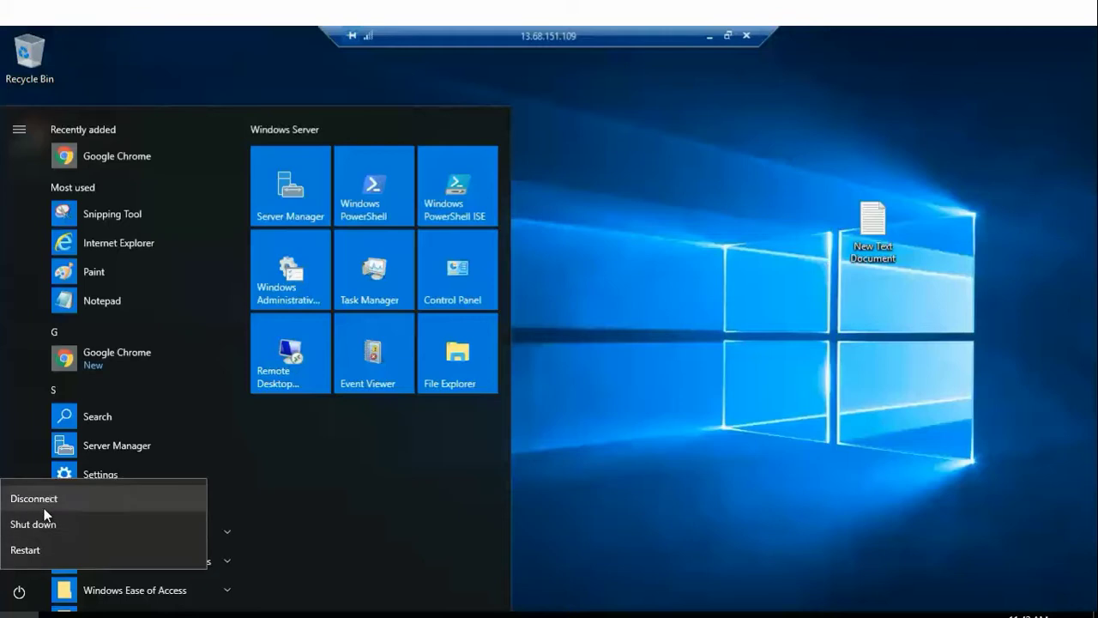
Shut down the remote Windows Server from within its session, giving Other (Unplanned) as the reason
{"action": "left_click", "coordinate": [64, 524]}
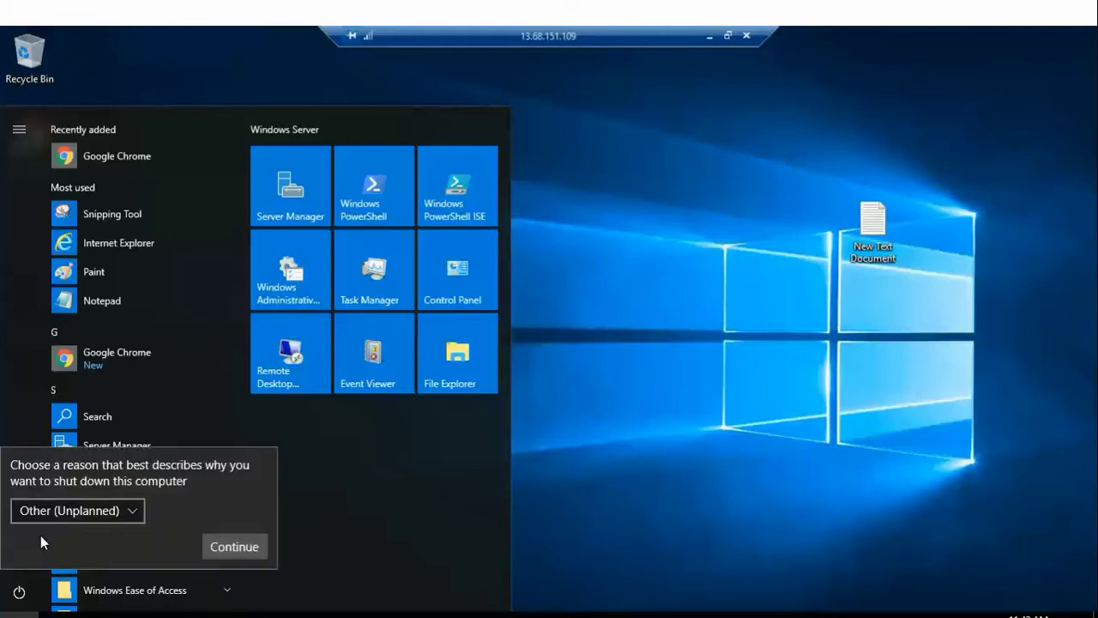
{"action": "left_click", "coordinate": [100, 515]}
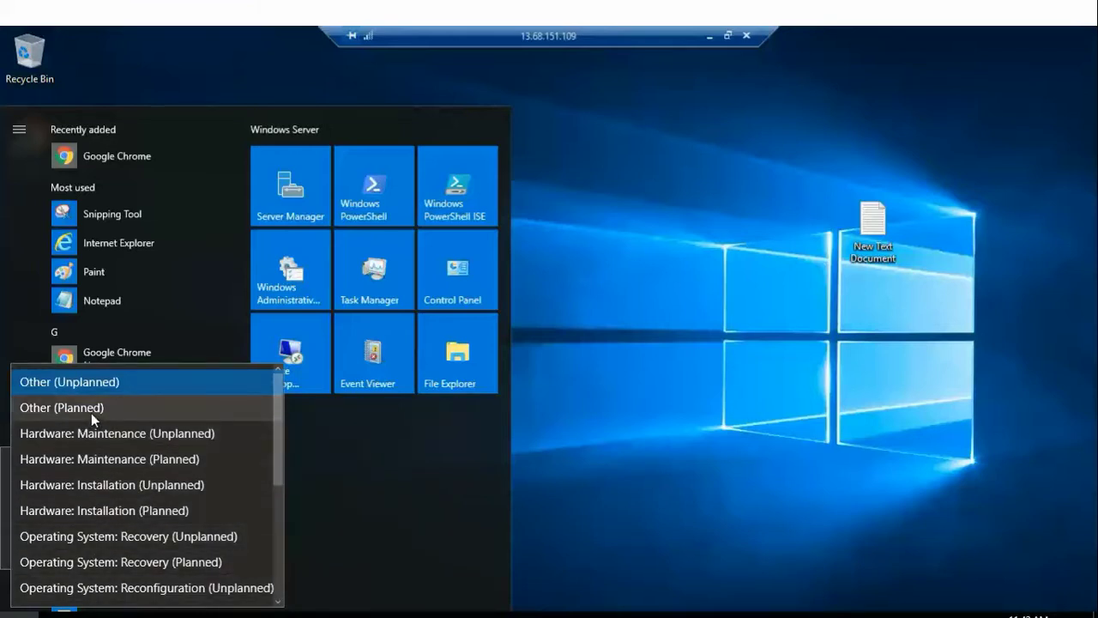
{"action": "left_click", "coordinate": [70, 388]}
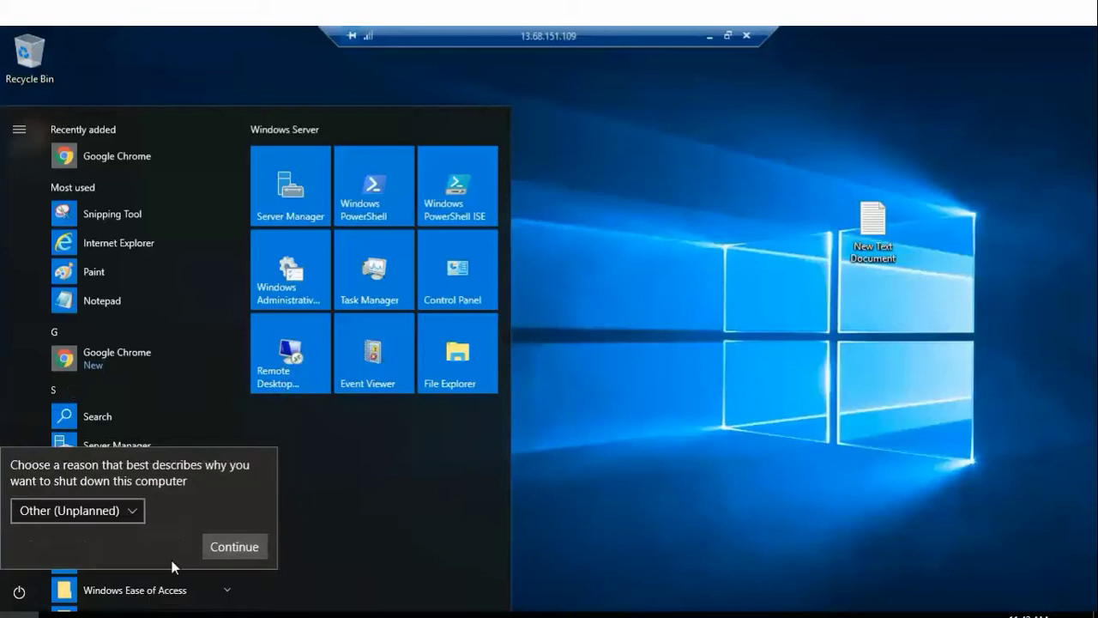
{"action": "left_click", "coordinate": [231, 550]}
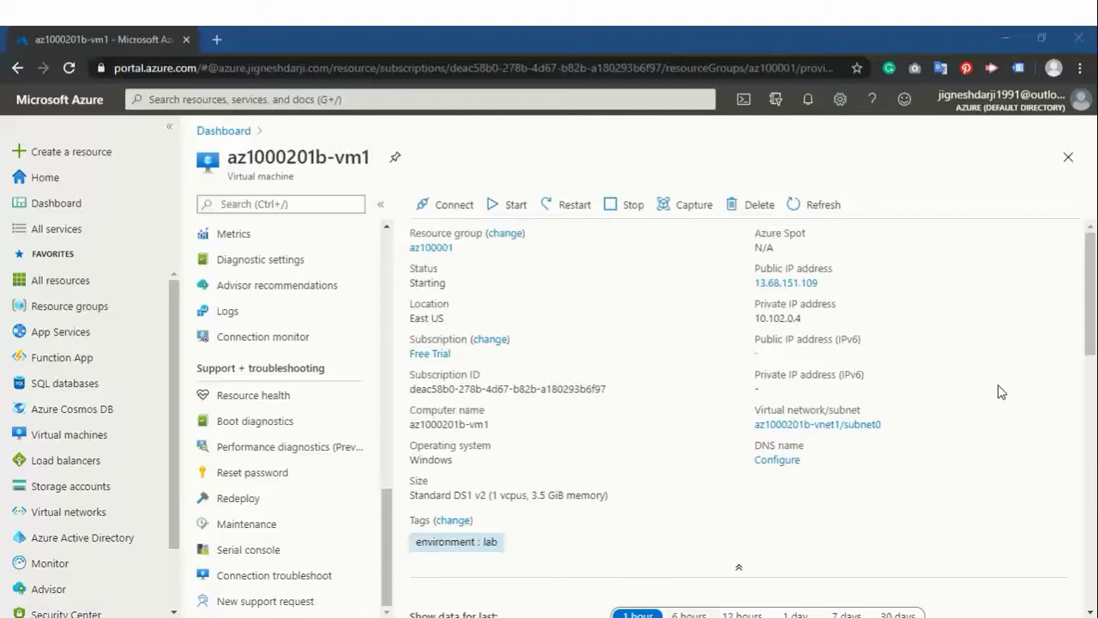
Refresh the az1000201b-vm1 overview and copy the virtual machine's public IP address
{"action": "left_click", "coordinate": [822, 206]}
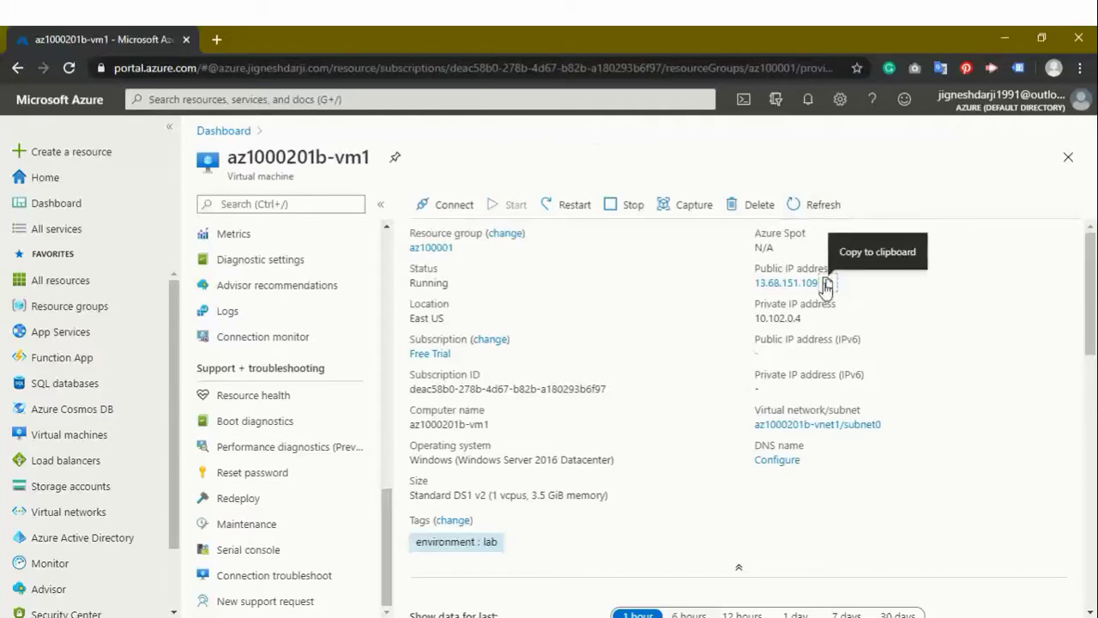
{"action": "left_click", "coordinate": [827, 282]}
Try to connect to 13.68.151.109:3389 with Remote Desktop Connection
{"action": "left_click", "coordinate": [635, 617]}
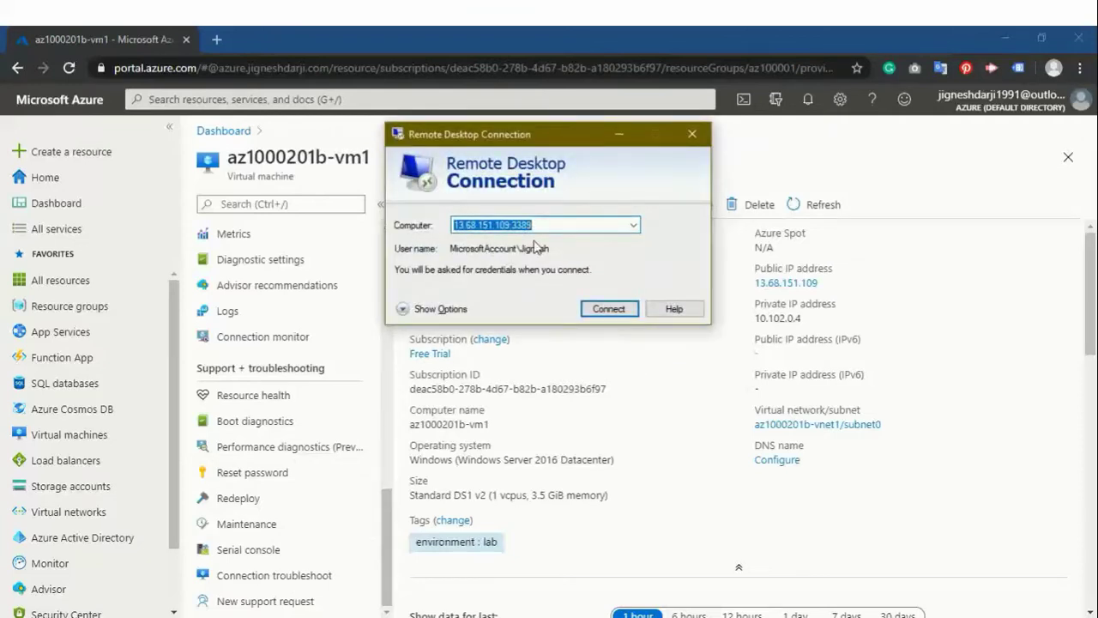
{"action": "left_click", "coordinate": [620, 314]}
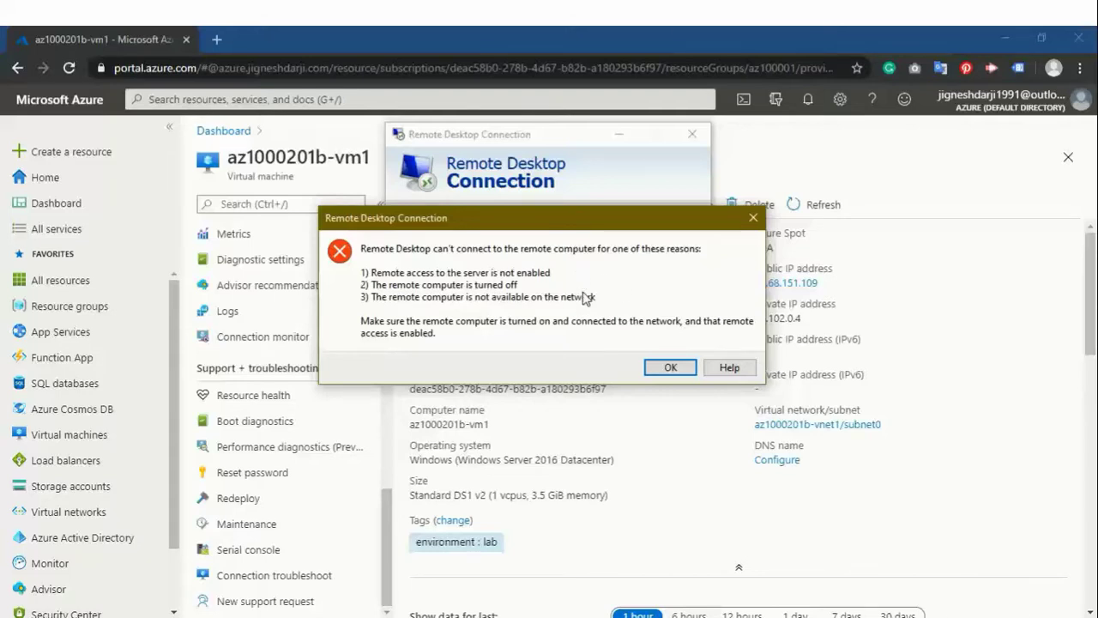
{"action": "left_click", "coordinate": [671, 368]}
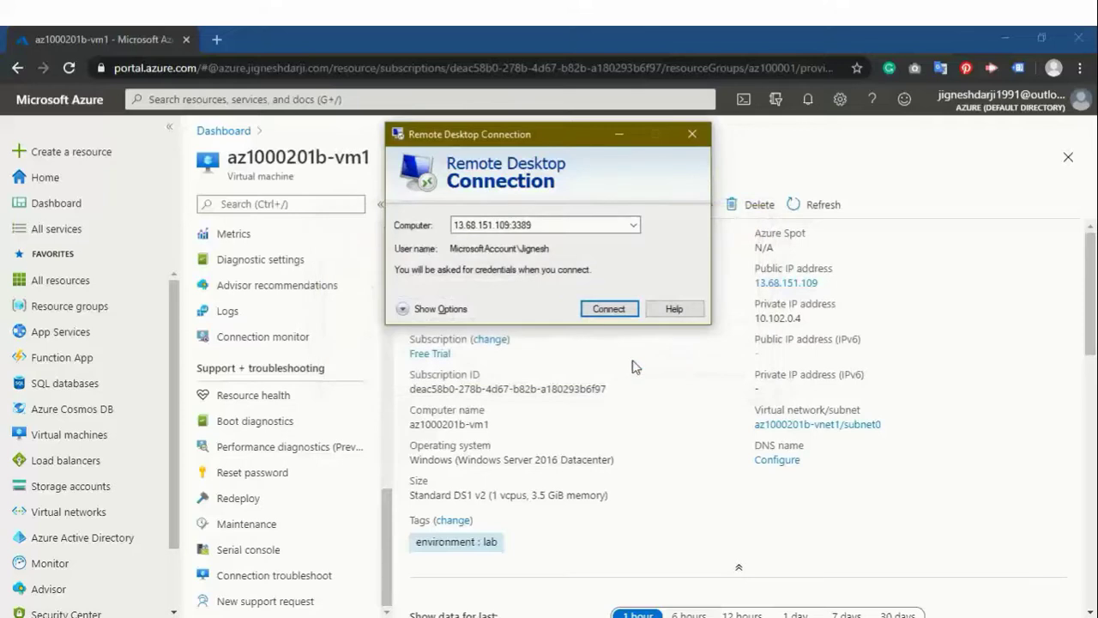
{"action": "left_click", "coordinate": [692, 134]}
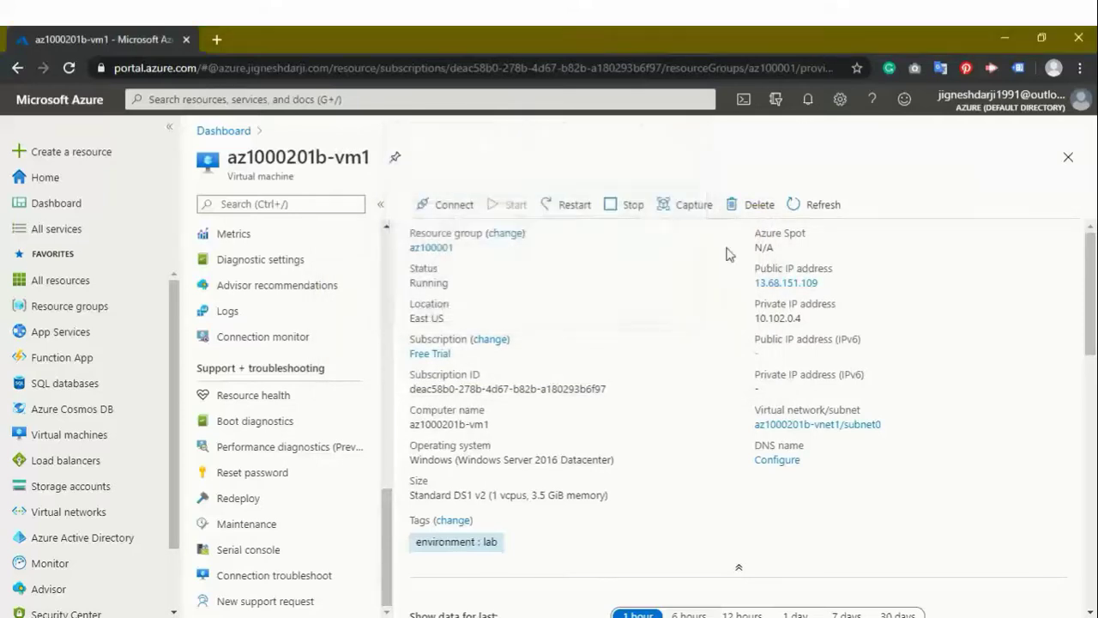
Restart the az1000201b-vm1 virtual machine from its Azure overview page
{"action": "left_click", "coordinate": [549, 218]}
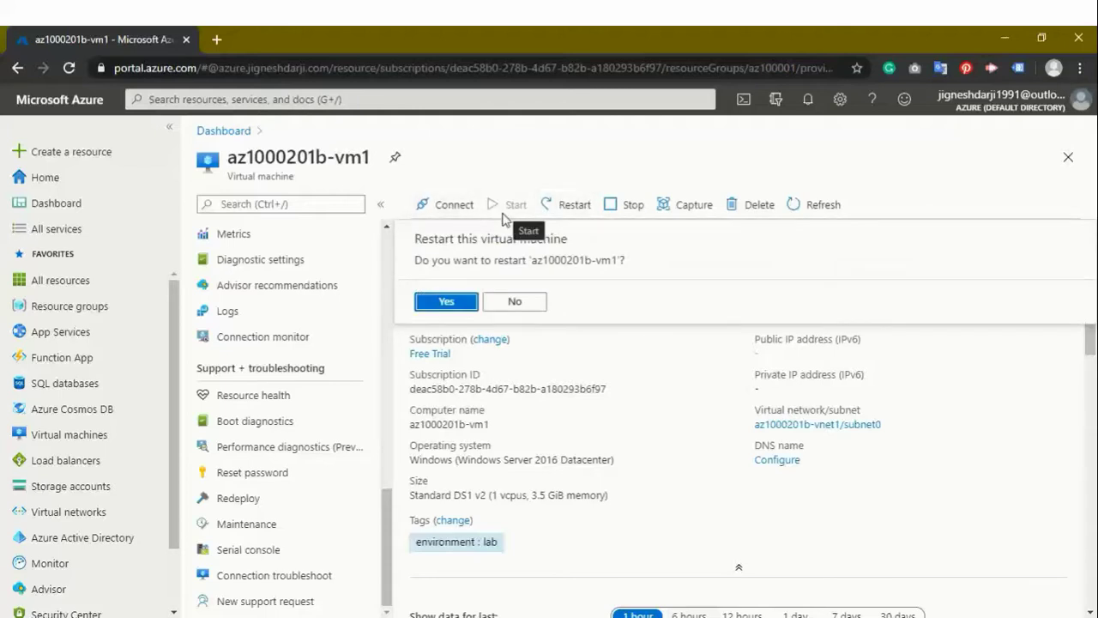
{"action": "left_click", "coordinate": [446, 305]}
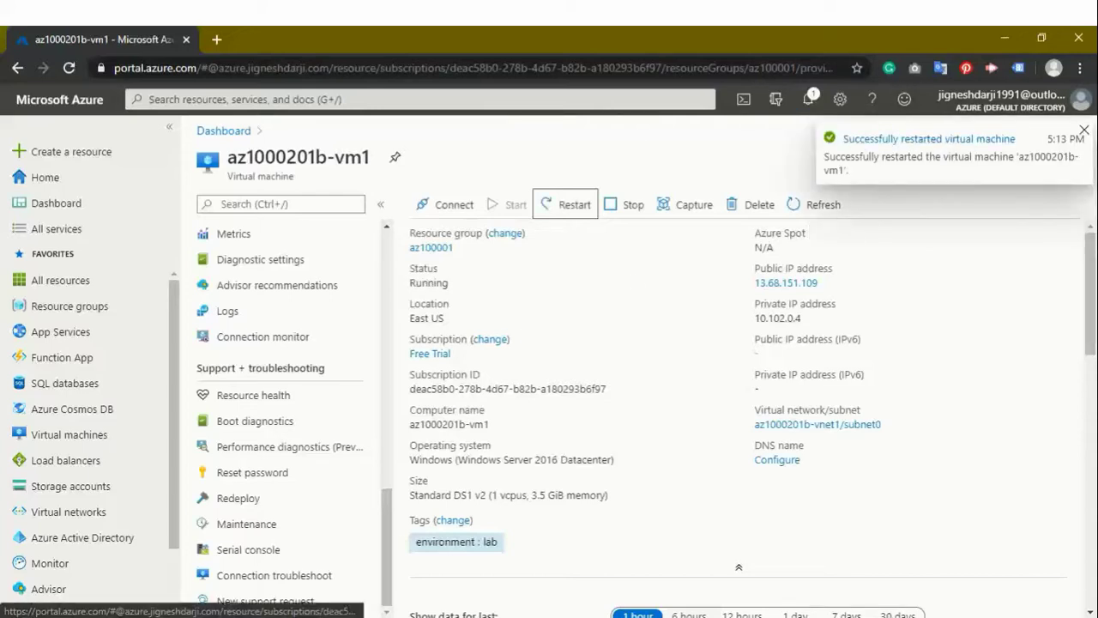
Switch to Remote Desktop Connection and connect to 13.68.151.109:3389, entering the account password and accepting the unverified certificate
{"action": "left_click", "coordinate": [296, 616]}
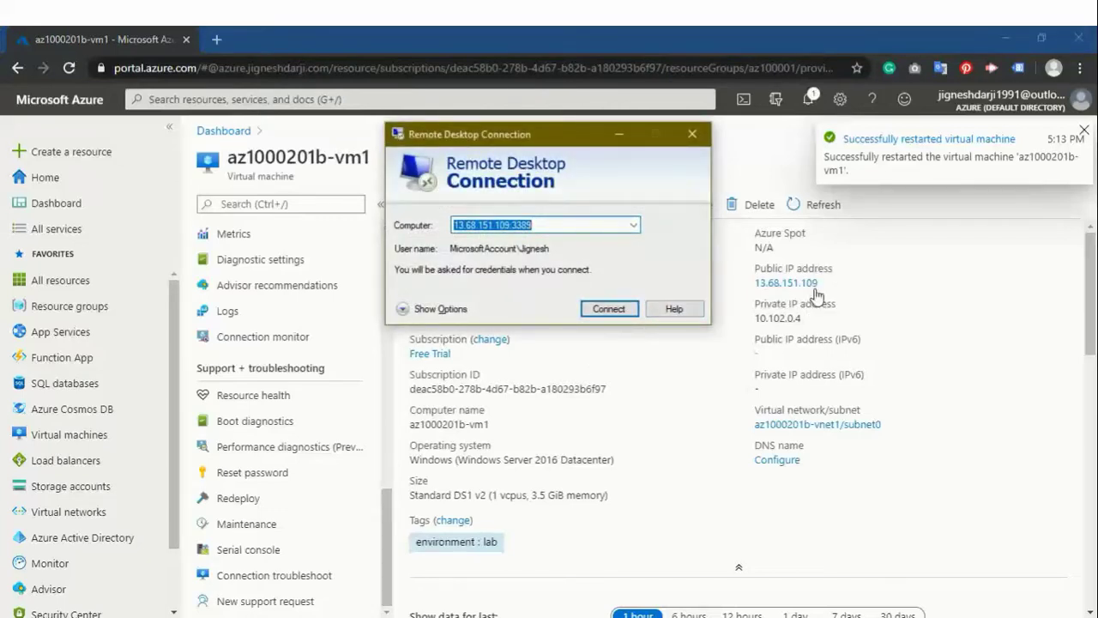
{"action": "left_click", "coordinate": [589, 311]}
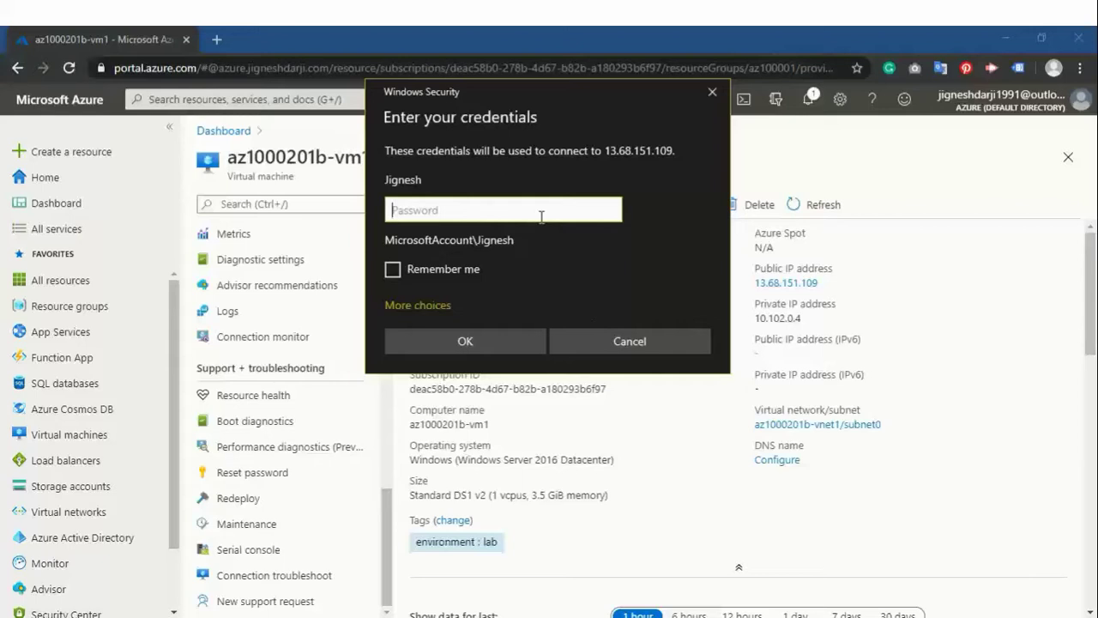
{"action": "type", "text": "*"}
{"action": "key", "text": "Return"}
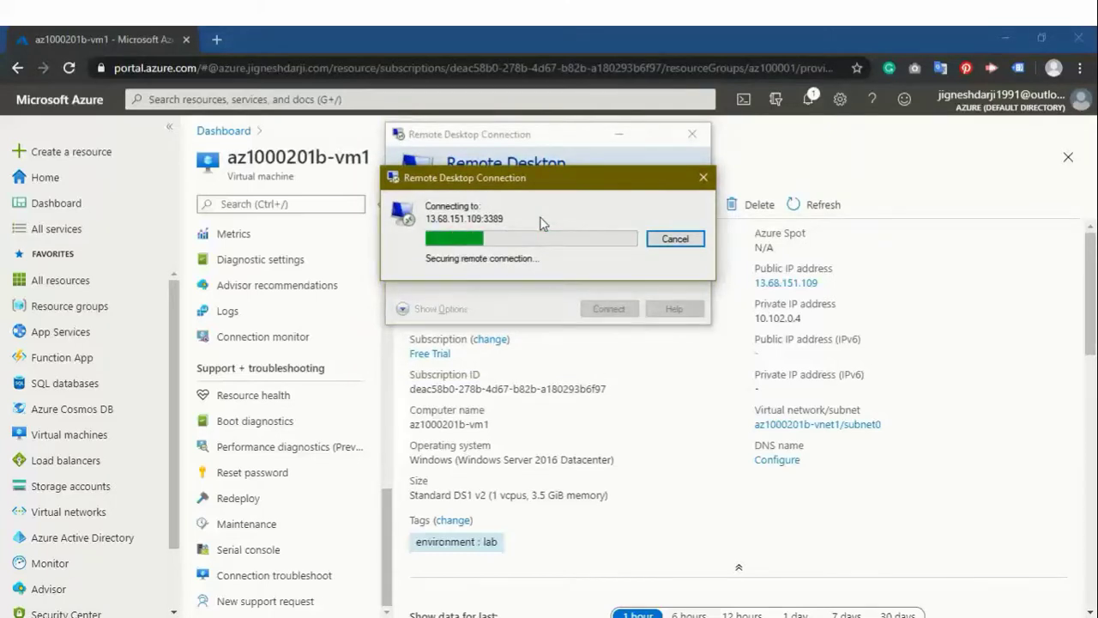
{"action": "key", "text": "Left"}
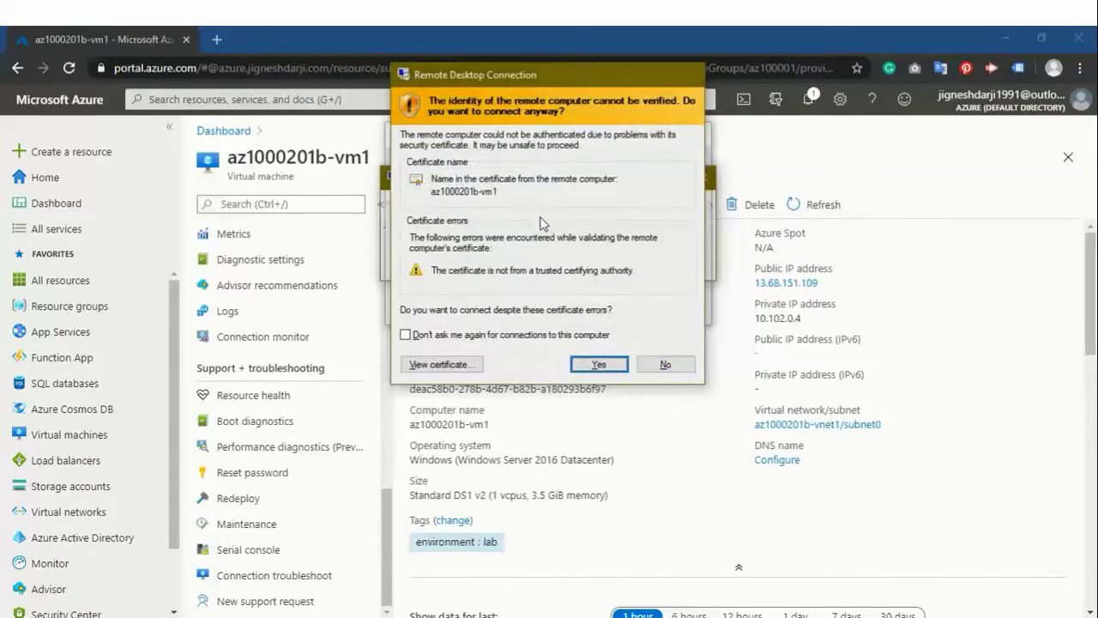
{"action": "key", "text": "Return"}
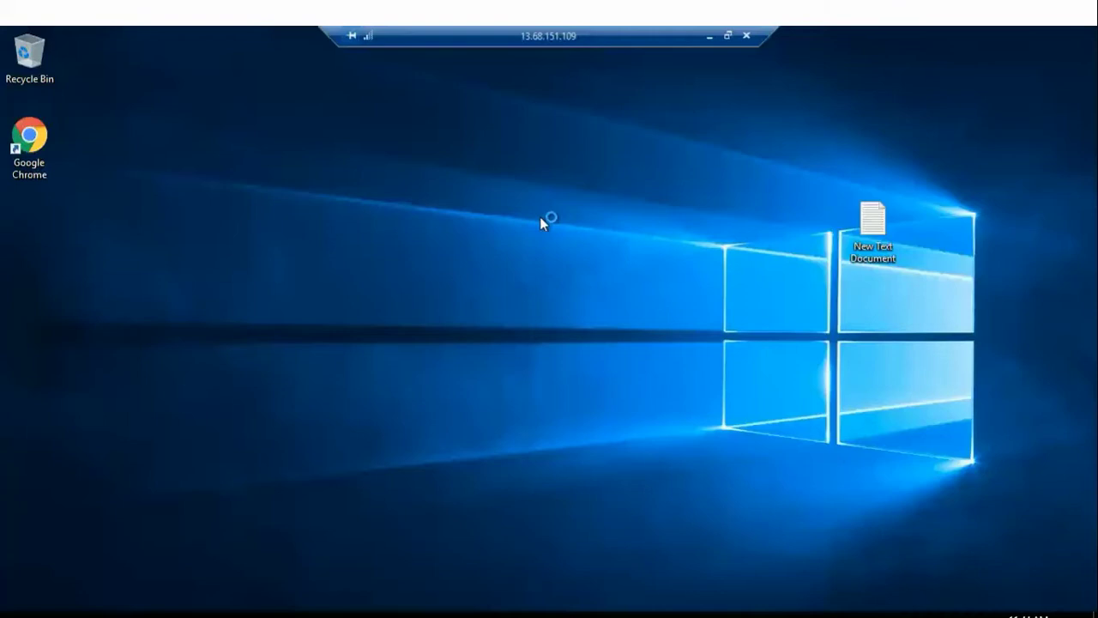
Disconnect from the virtual machine by closing the full-screen remote session
{"action": "left_click", "coordinate": [746, 36]}
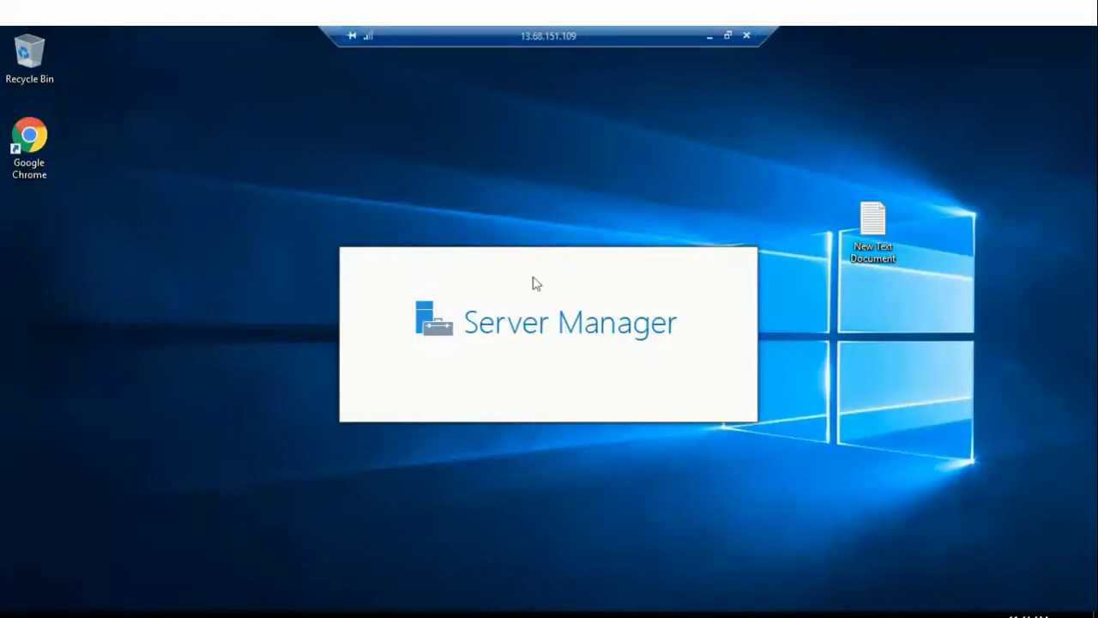
{"action": "key", "text": "Return"}
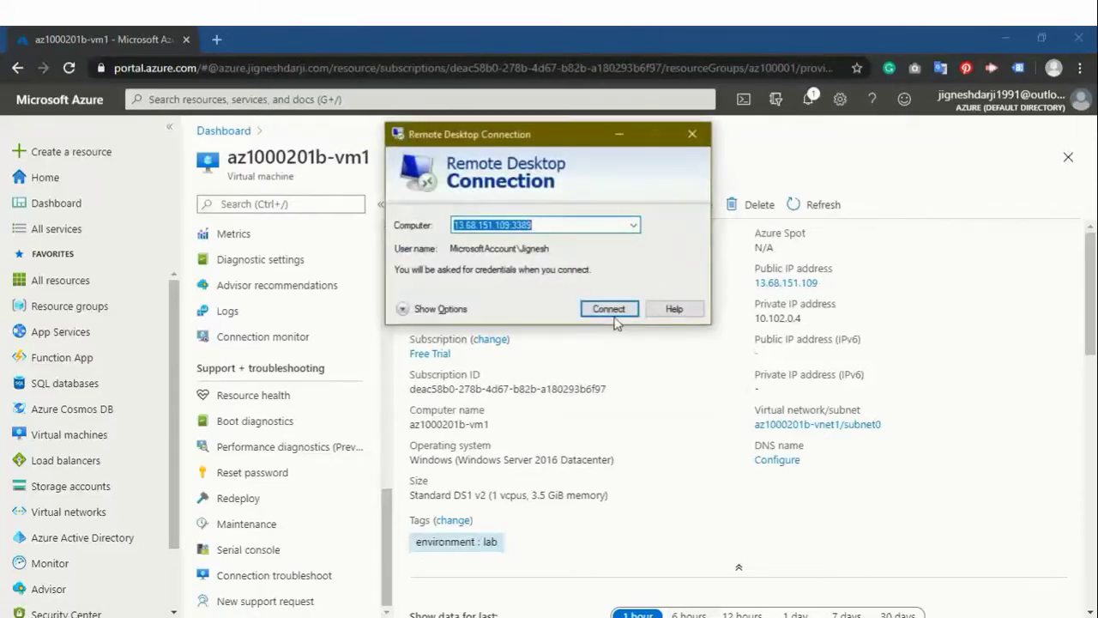
Reconnect to the virtual machine at 13.68.151.109:3389 with the account password, accepting the certificate warning
{"action": "left_click", "coordinate": [614, 317]}
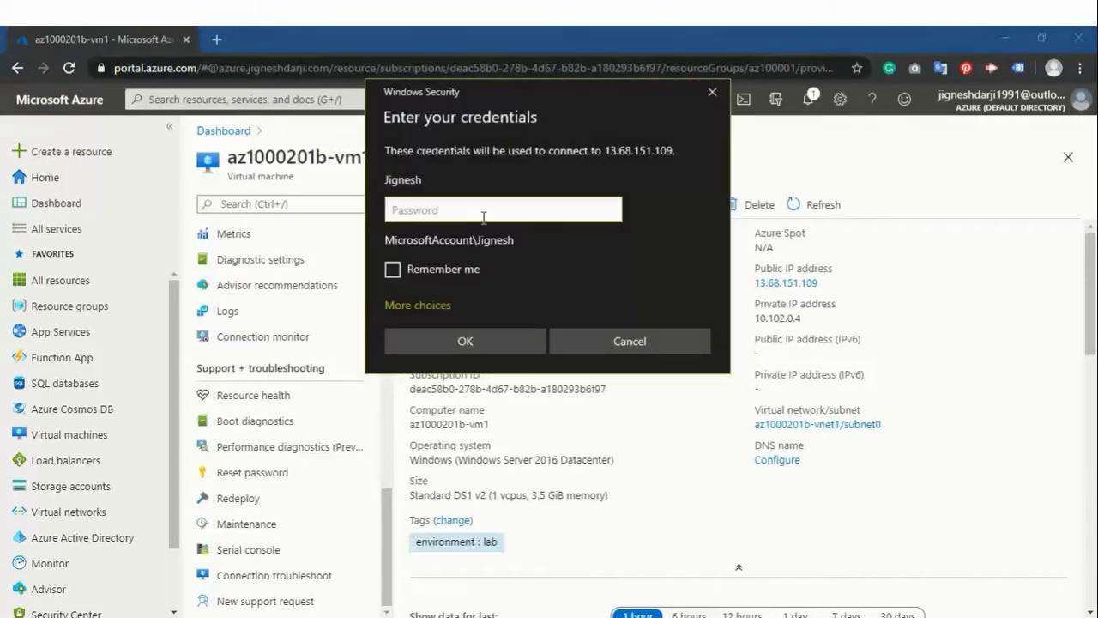
{"action": "type", "text": "••"}
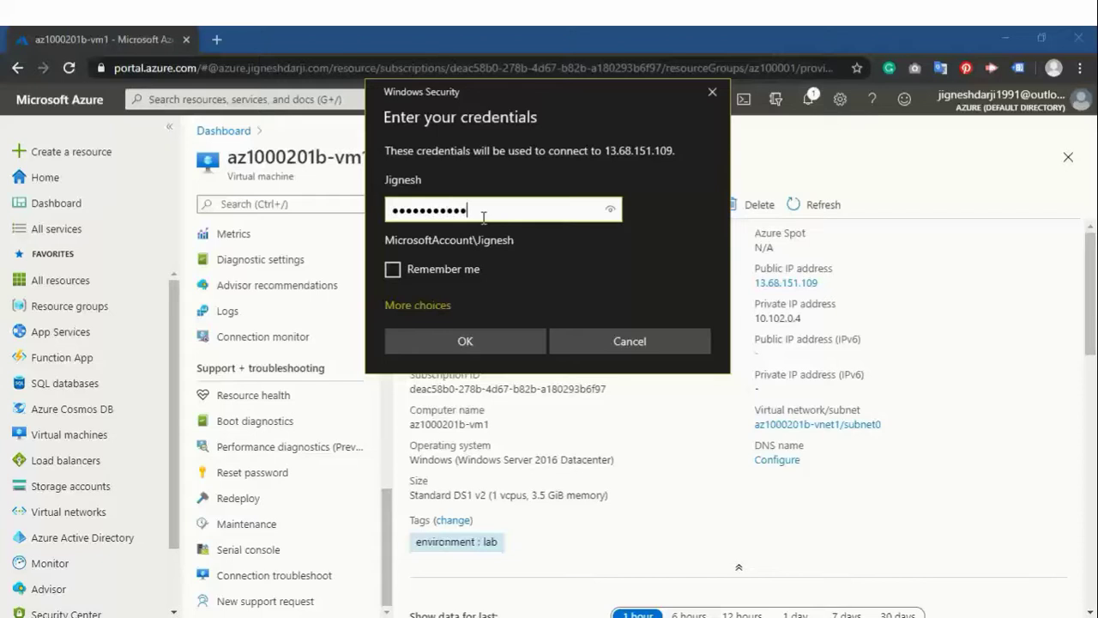
{"action": "key", "text": "Return"}
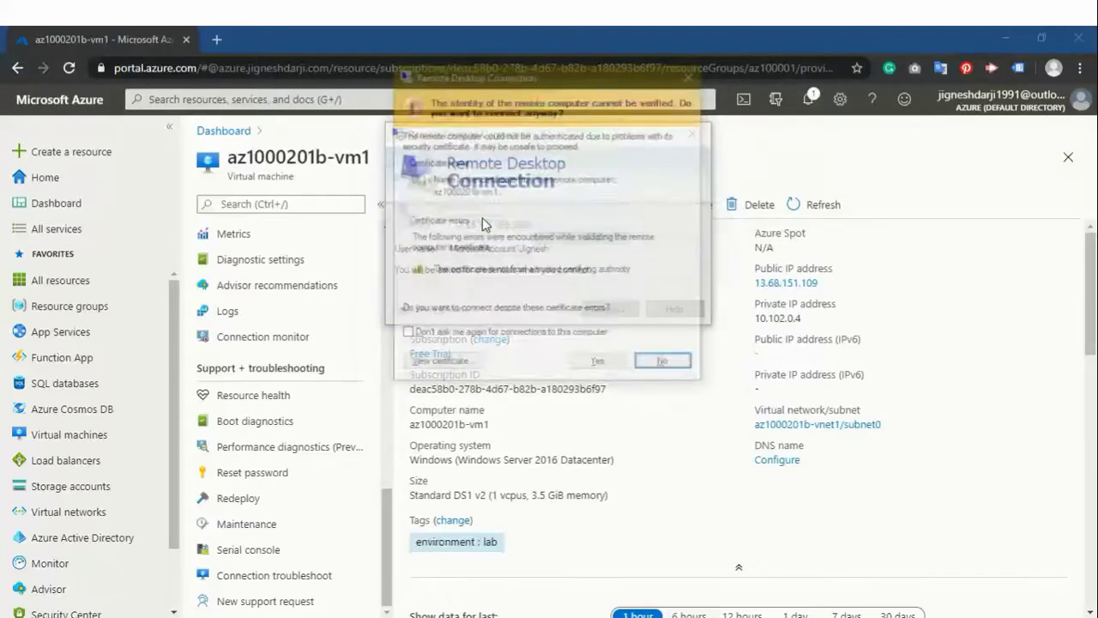
{"action": "key", "text": "Left"}
{"action": "key", "text": "Return"}
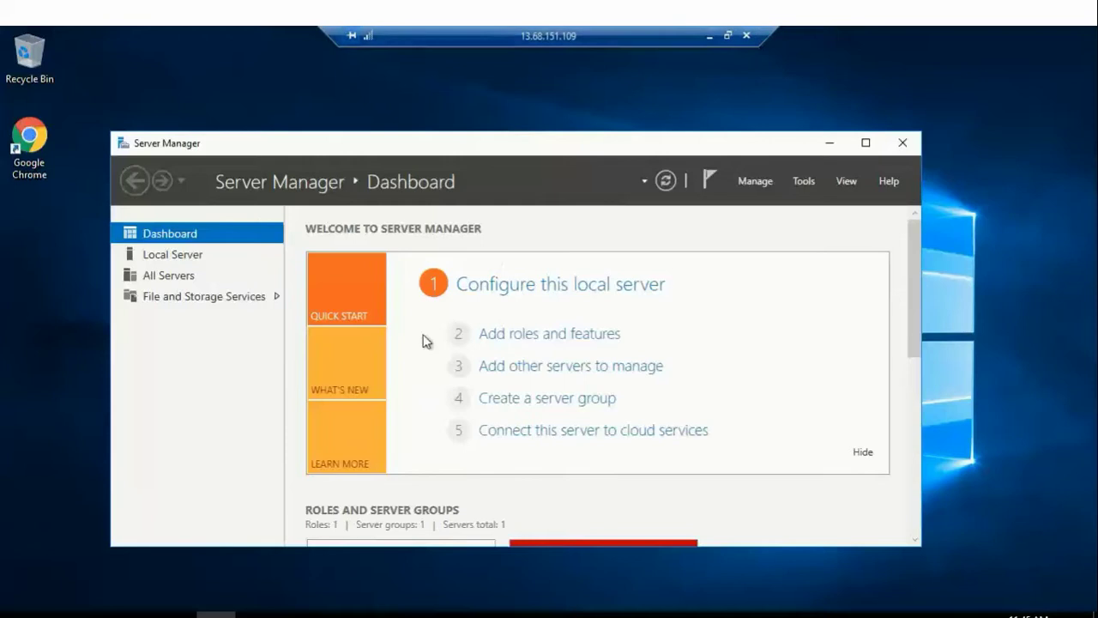
Disconnect the session from inside the remote Windows Server using its Disconnect power option
{"action": "left_click", "coordinate": [25, 605]}
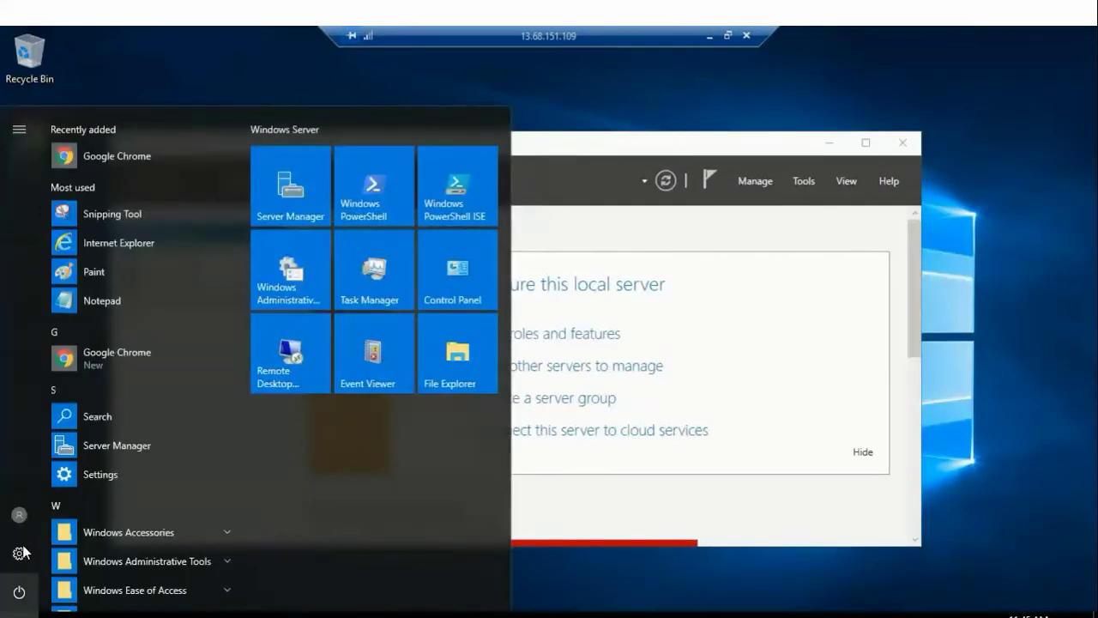
{"action": "left_click", "coordinate": [18, 592]}
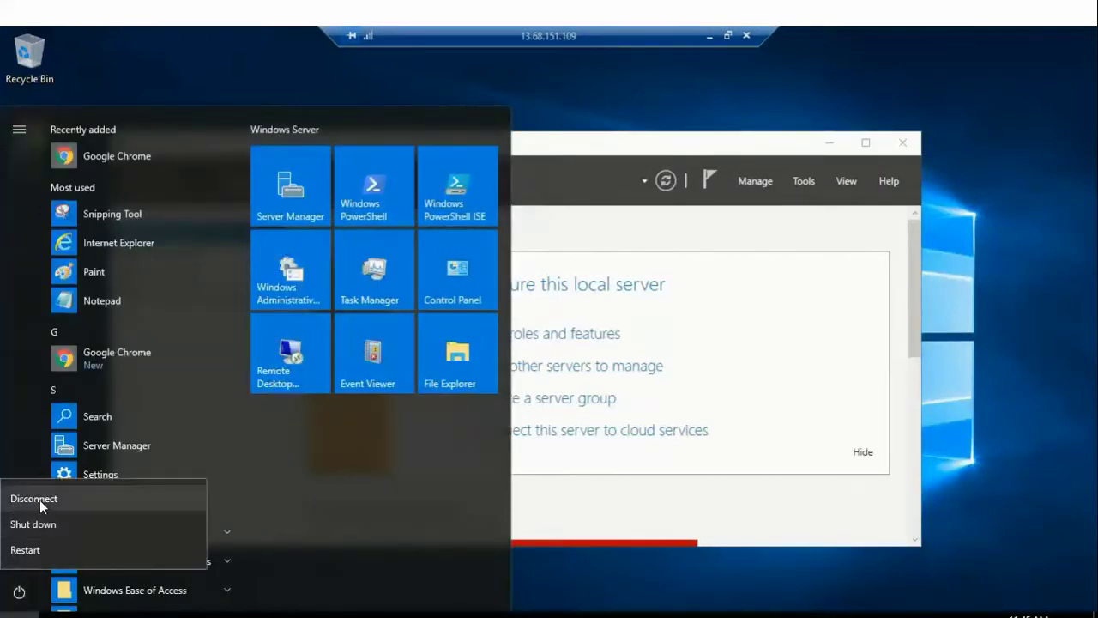
{"action": "left_click", "coordinate": [34, 502]}
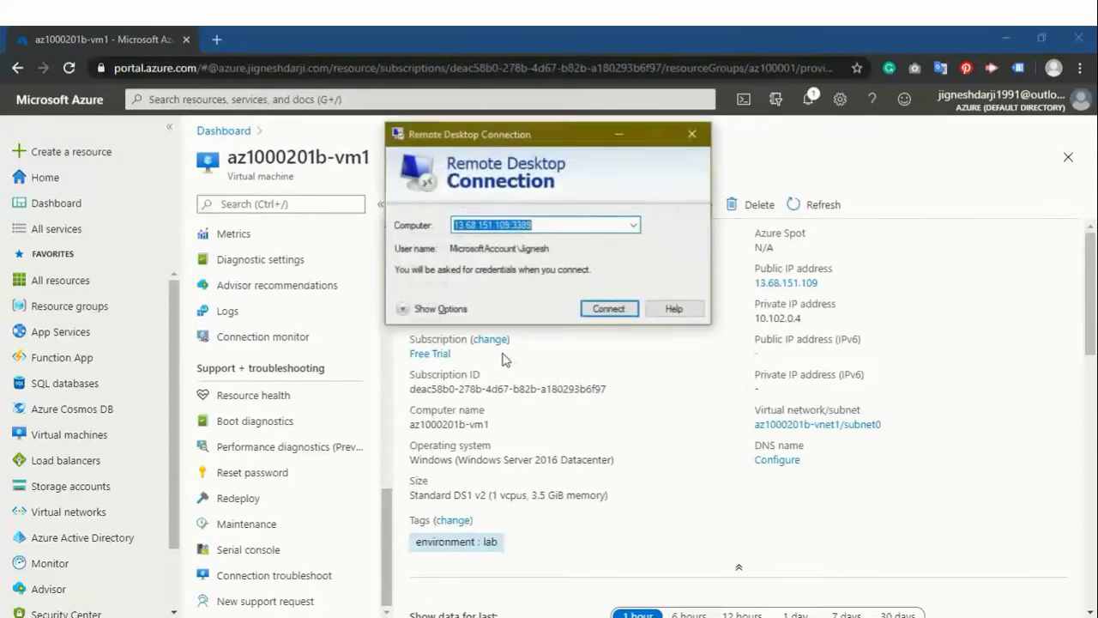
Open another remote session to 13.68.151.109:3389, entering the account password and connecting despite the certificate errors
{"action": "left_click", "coordinate": [614, 310]}
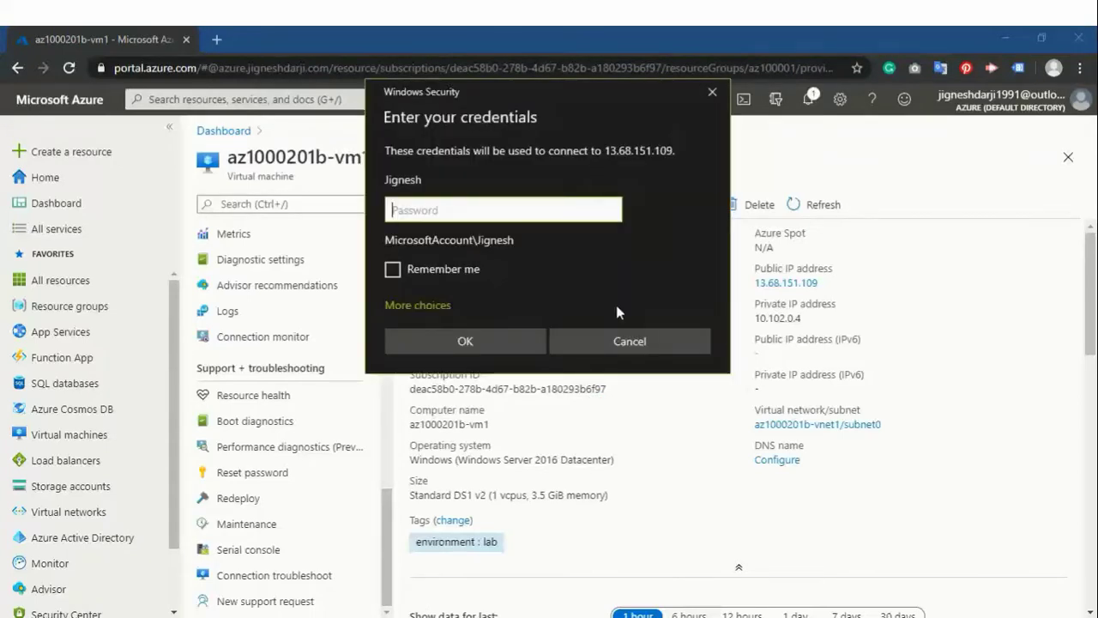
{"action": "type", "text": "••••••••••"}
{"action": "key", "text": "Return"}
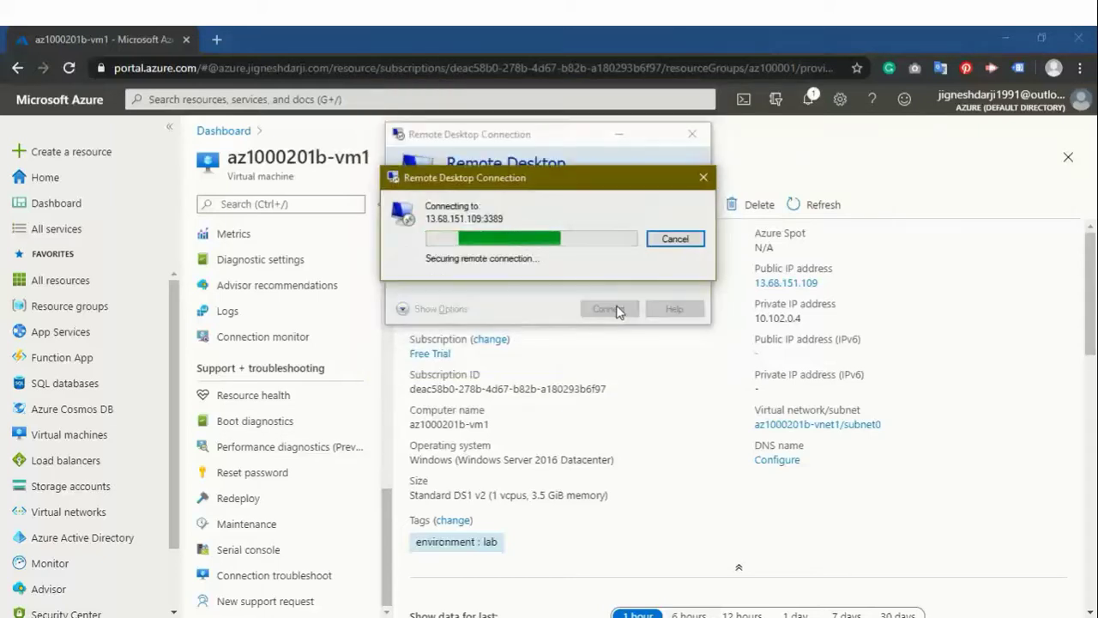
{"action": "left_click", "coordinate": [598, 363]}
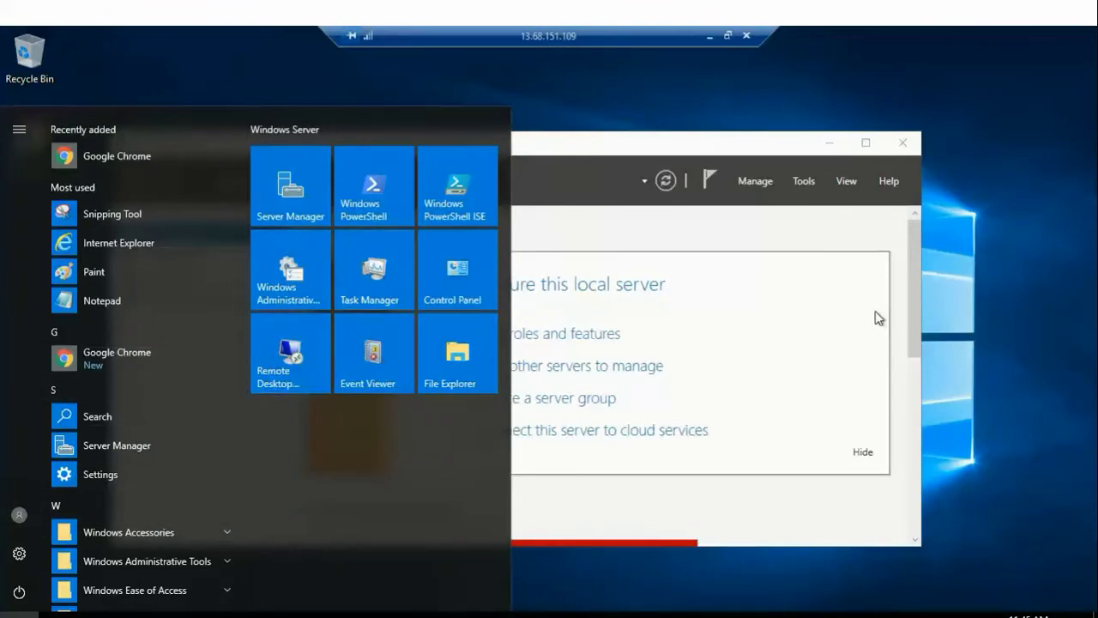
{"action": "left_click", "coordinate": [746, 37]}
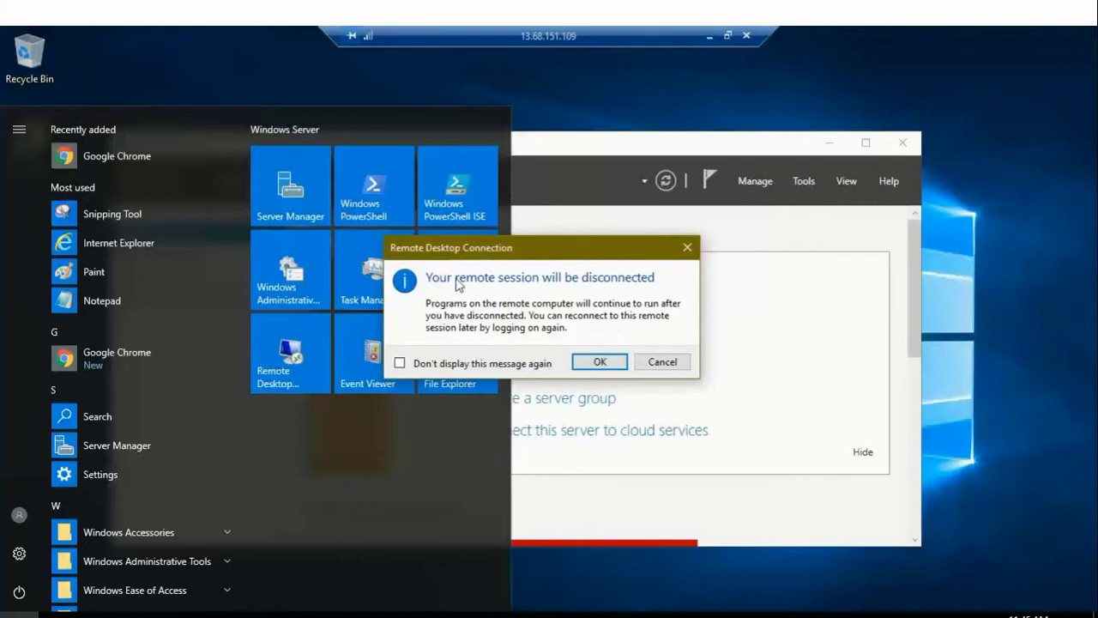
{"action": "left_click", "coordinate": [19, 592]}
{"action": "key", "text": "Tab"}
{"action": "key", "text": "Return"}
Shut down the virtual machine from inside the remote session, keeping the preselected shutdown reason
{"action": "left_click", "coordinate": [19, 592]}
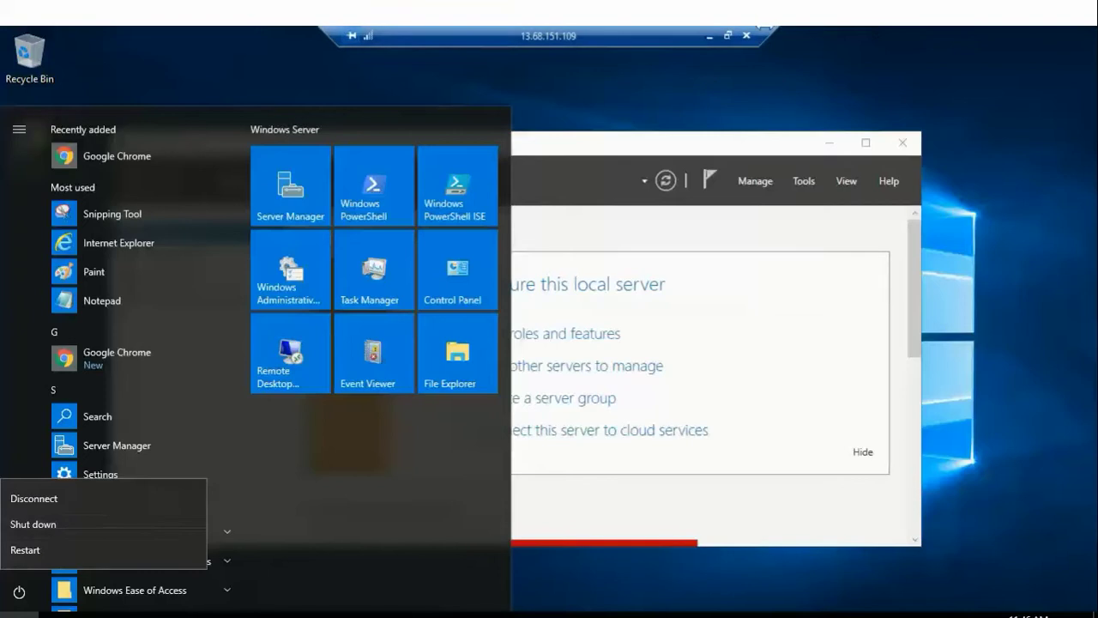
{"action": "left_click", "coordinate": [65, 534]}
{"action": "left_click", "coordinate": [230, 544]}
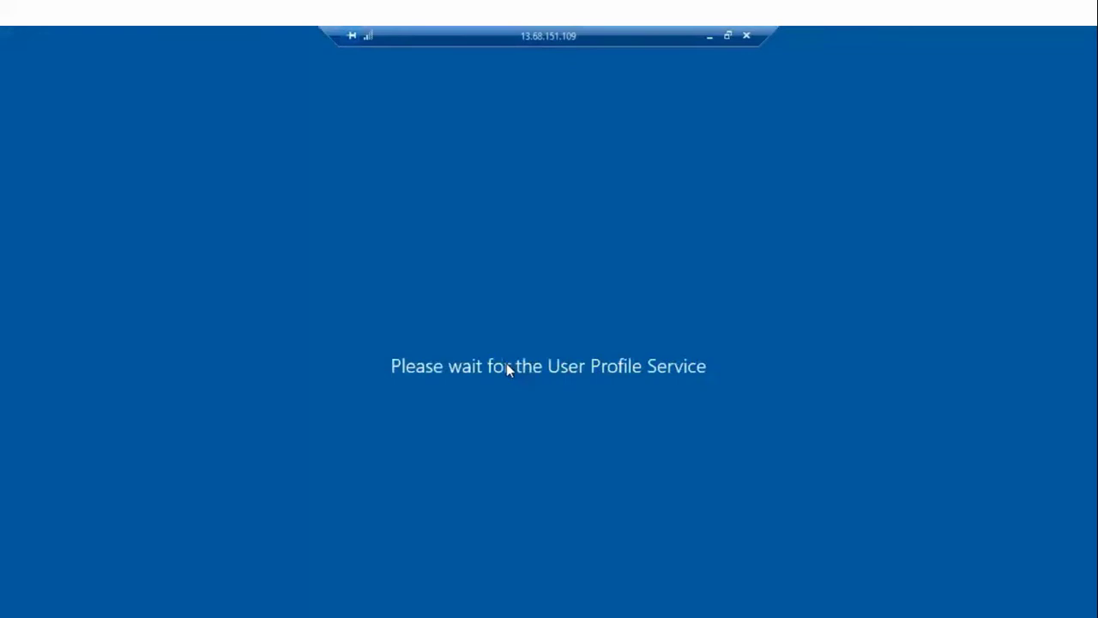